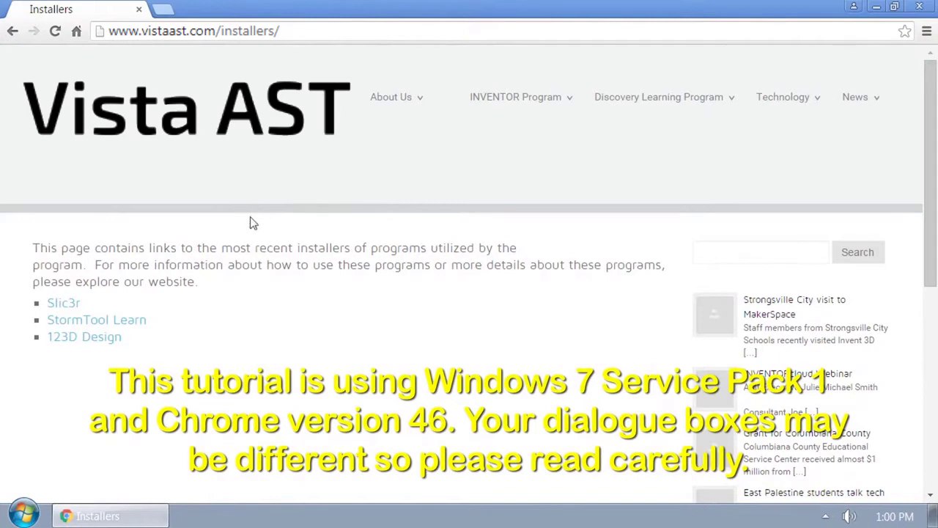
- Download the Slic3r installer from the installers page, keep the file despite the browser's caution and run it
left_click(62, 305)
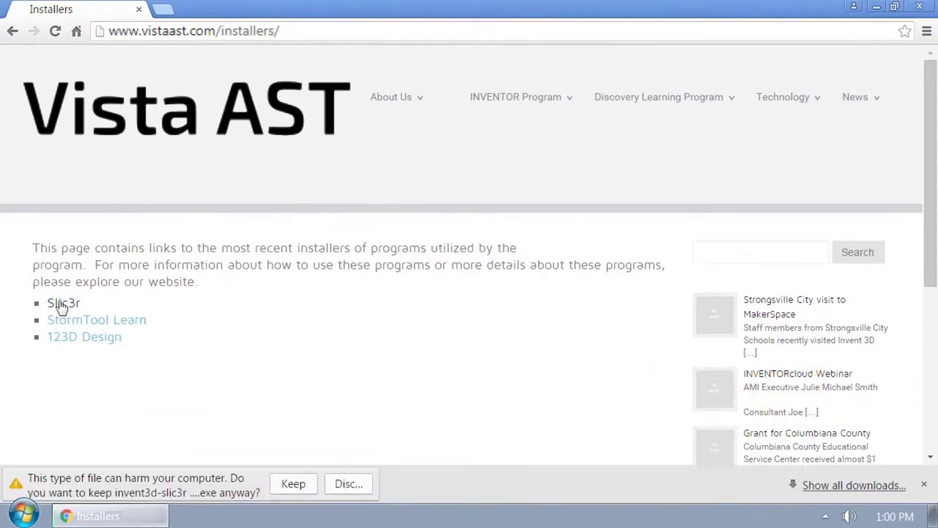
left_click(310, 489)
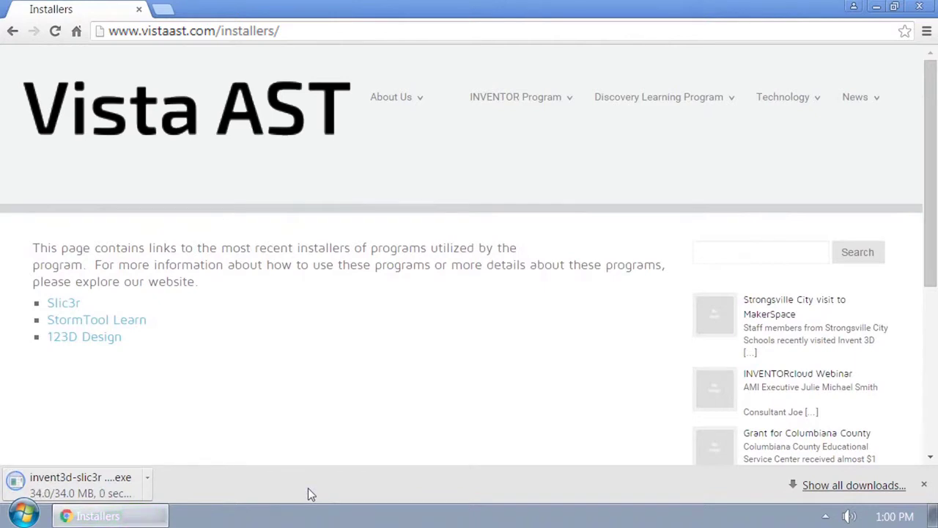
left_click(117, 495)
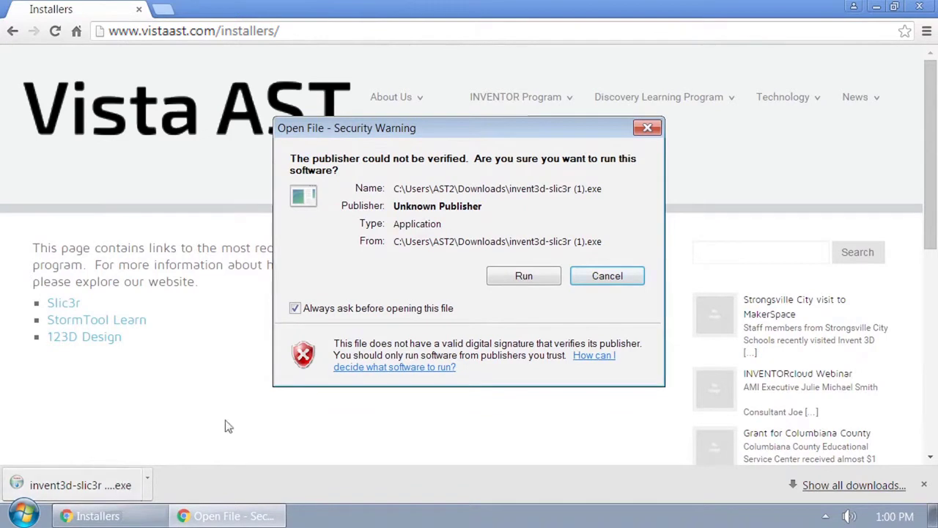
left_click(550, 275)
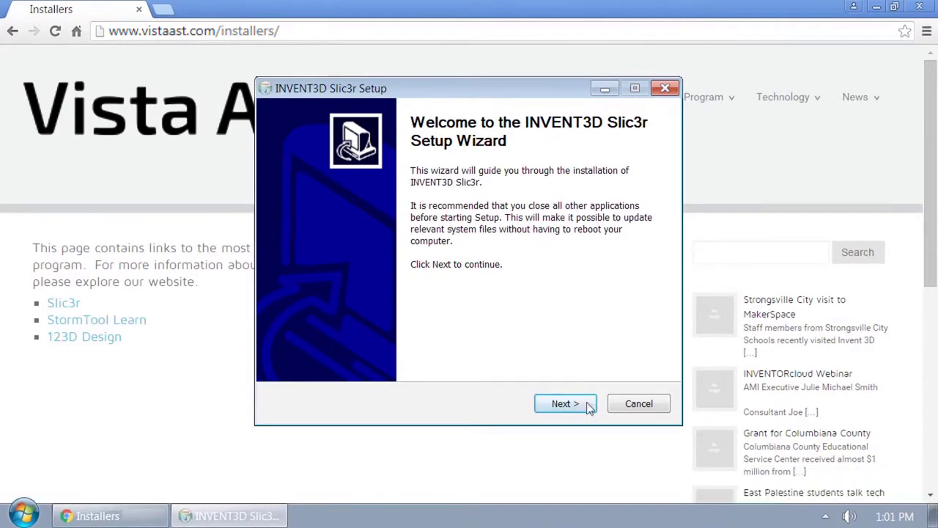
- Complete the INVENT3D Slic3r setup, accepting the license and keeping the default destination folder and the Slic3r Start Menu folder
left_click(564, 404)
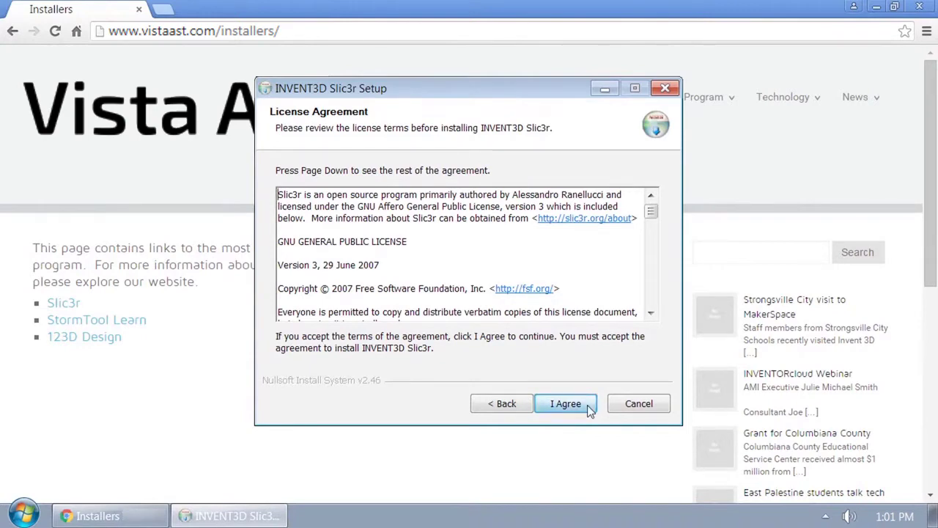
left_click(565, 403)
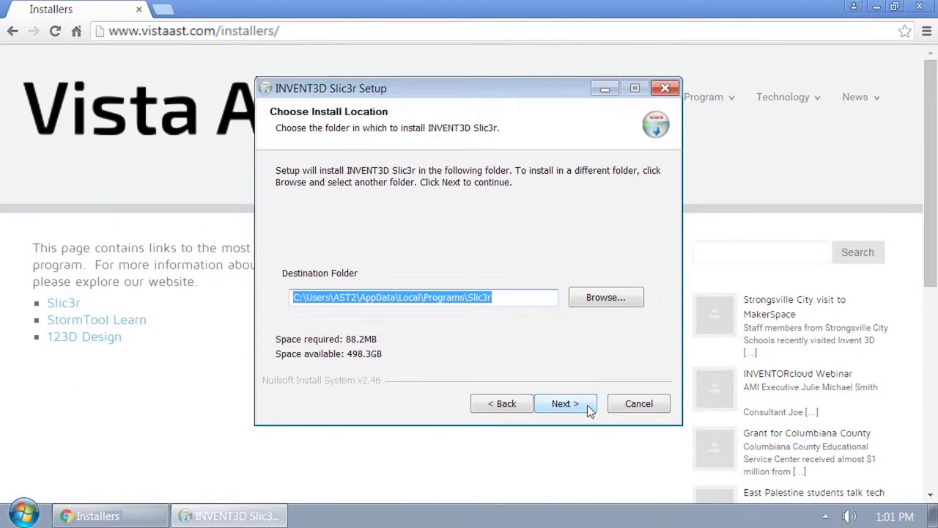
left_click(566, 404)
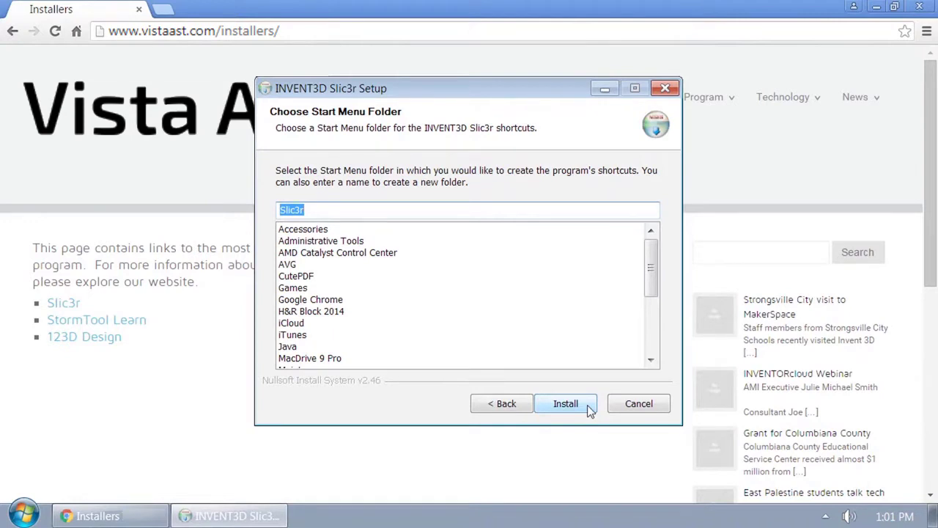
left_click(566, 404)
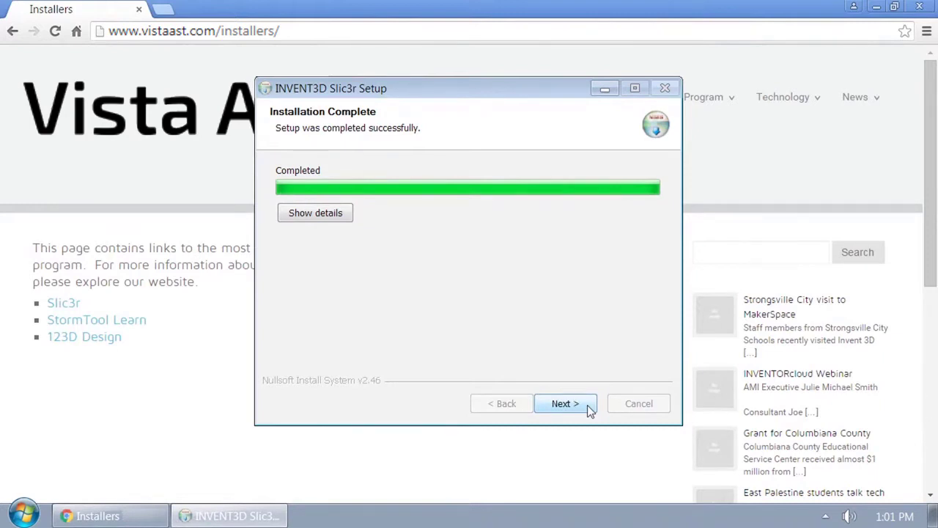
left_click(587, 405)
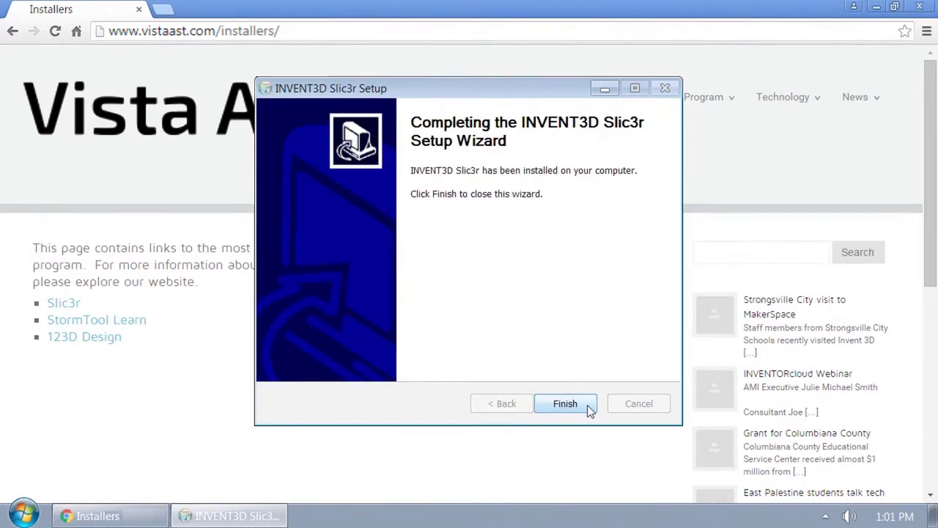
left_click(587, 404)
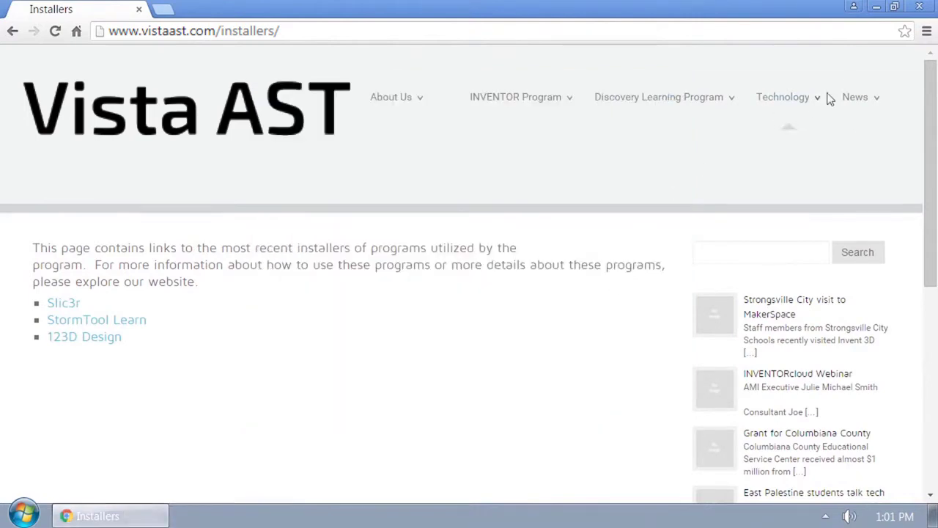
- Switch from the browser to Slic3r via its desktop shortcut and add the spoolholder file from the Desktop to the plate
left_click(922, 7)
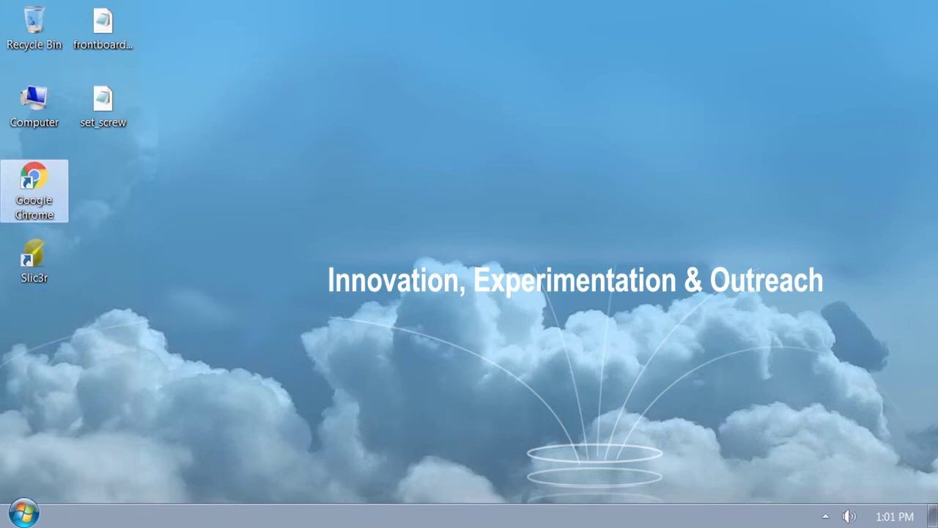
double_click(51, 256)
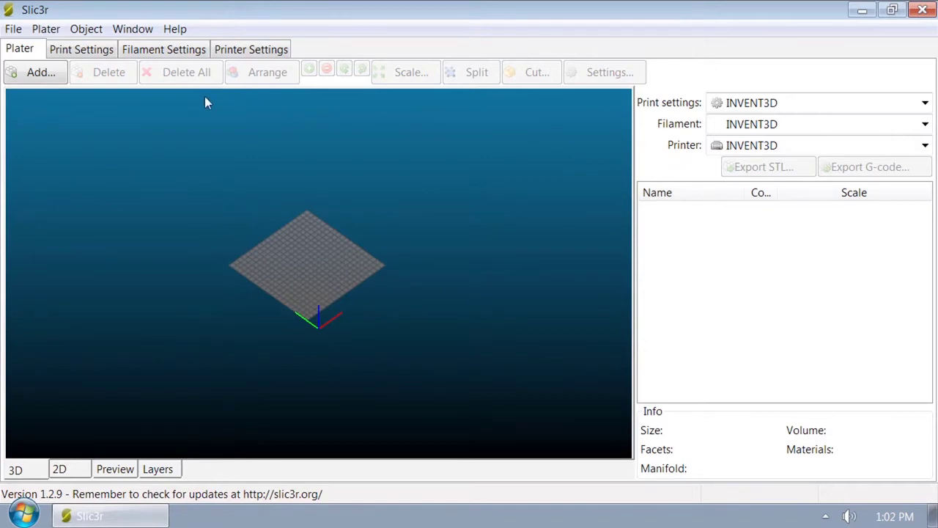
left_click(53, 73)
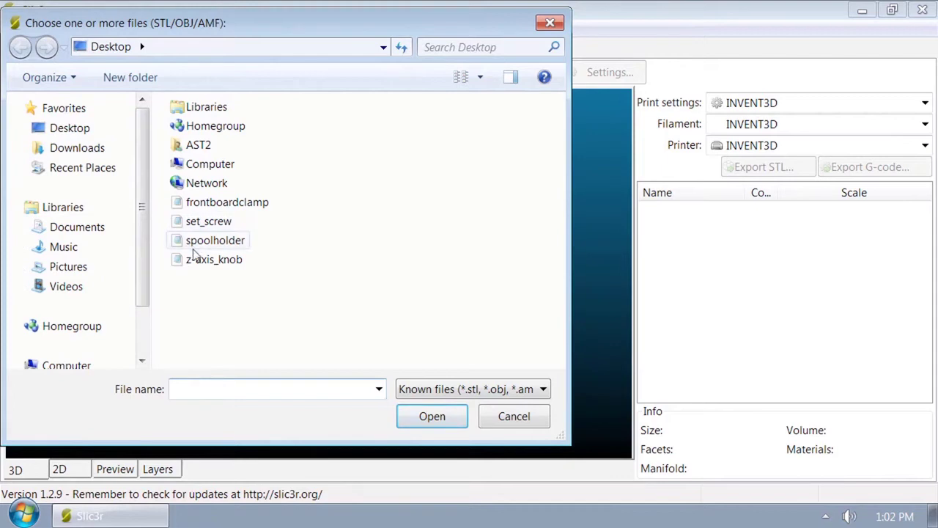
left_click(237, 244)
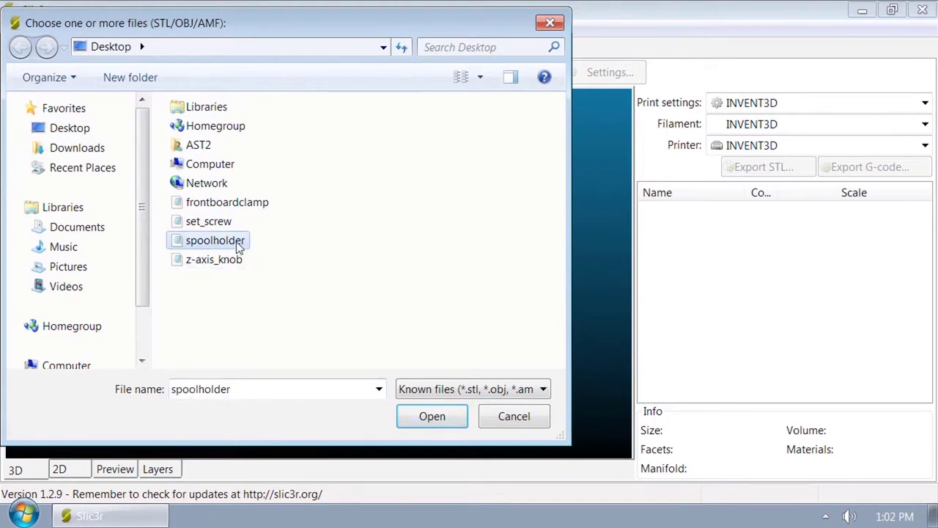
left_click(415, 421)
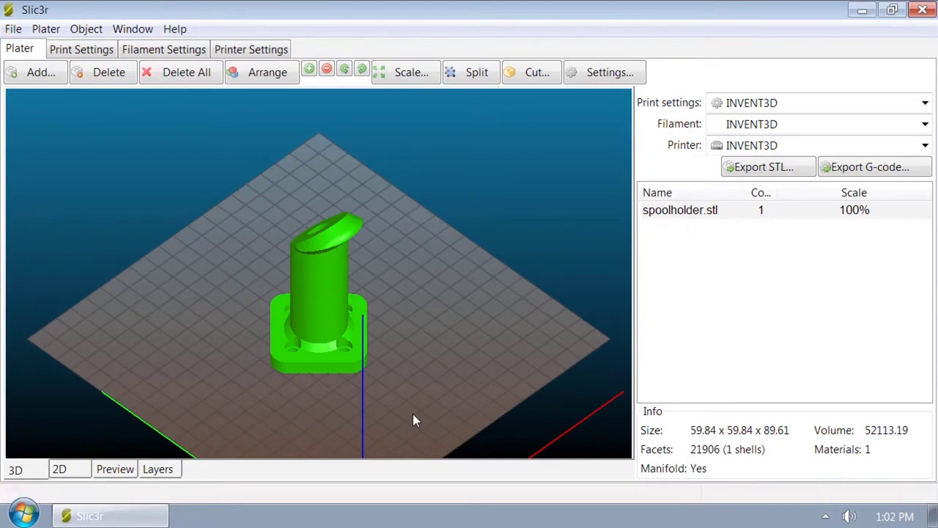
- Select the spoolholder on the plate and increase it to four copies
left_click(411, 419)
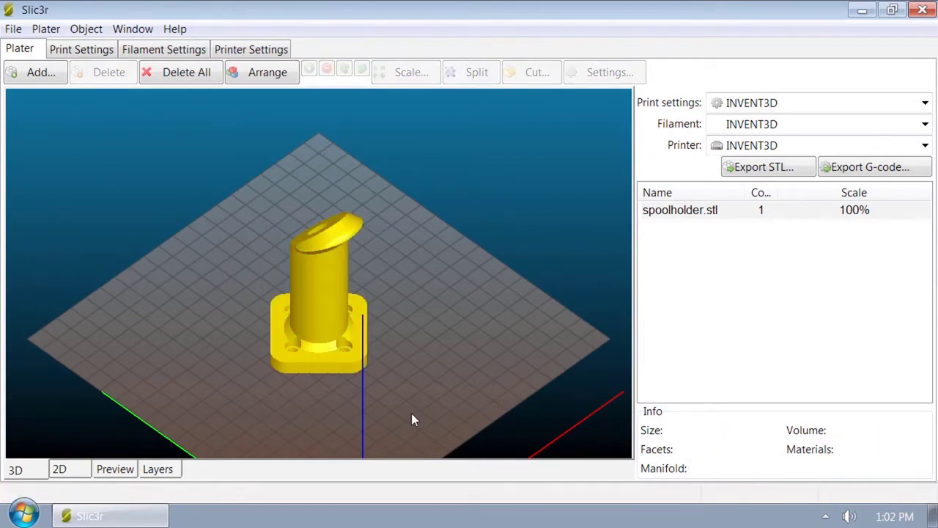
left_click_drag(411, 419, 387, 382)
left_click(359, 347)
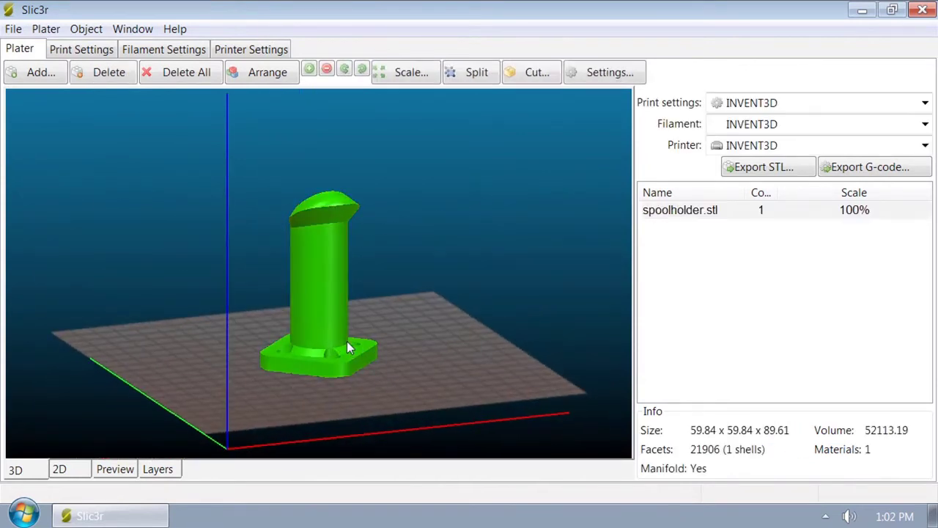
left_click(308, 70)
left_click(310, 71)
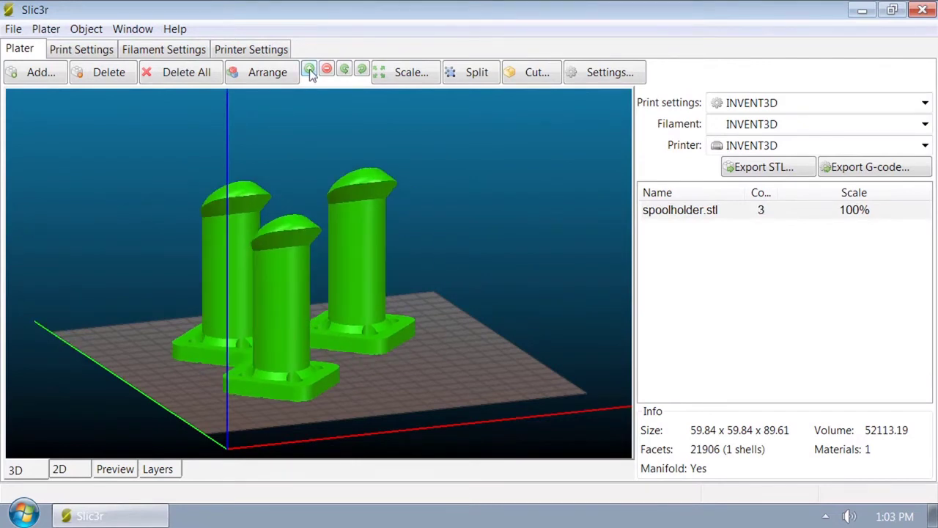
left_click(310, 70)
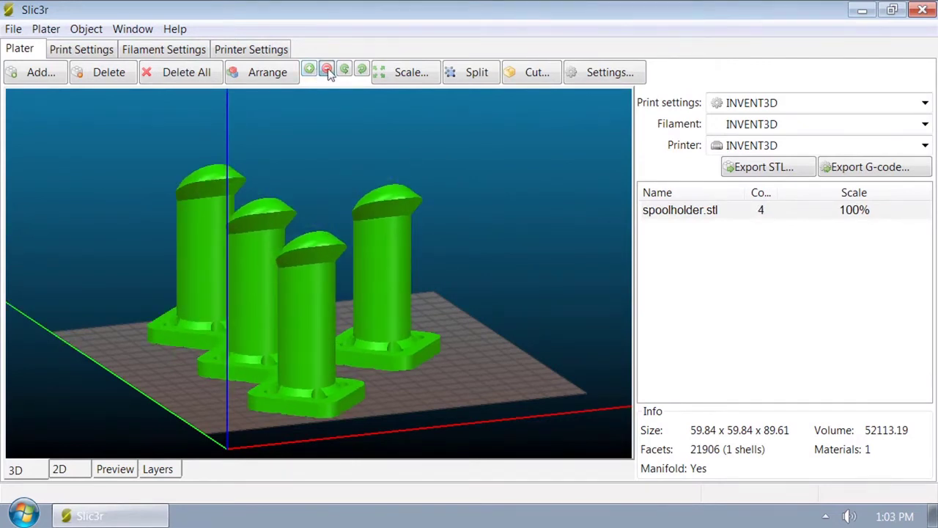
- Remove the three extra spoolholder copies so that a single one remains
left_click(327, 69)
left_click(327, 69)
left_click(327, 70)
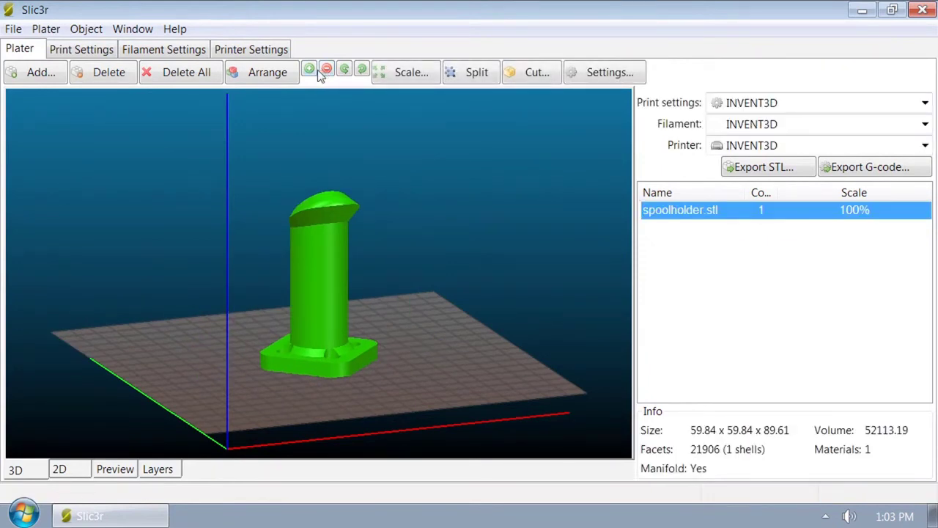
- Add the frontboardclamp file from the Desktop to the plate beside the spoolholder
left_click(51, 74)
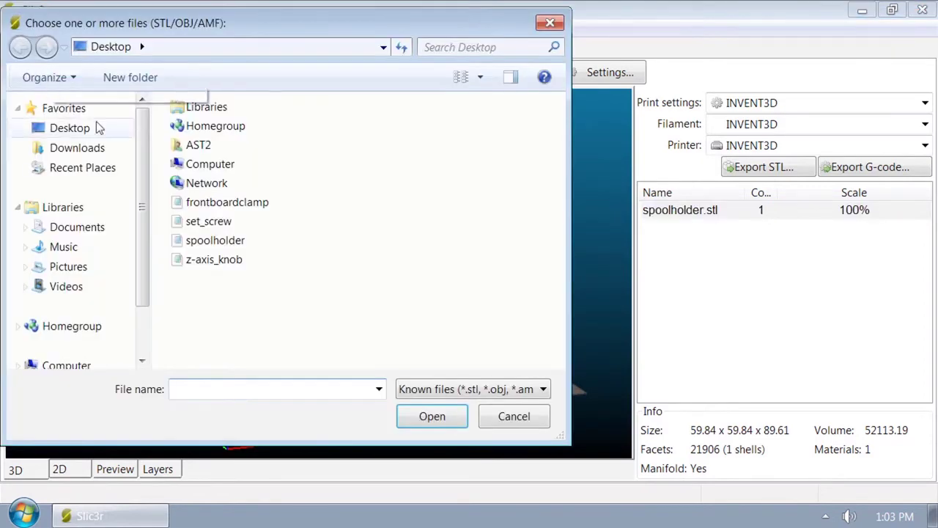
left_click(180, 208)
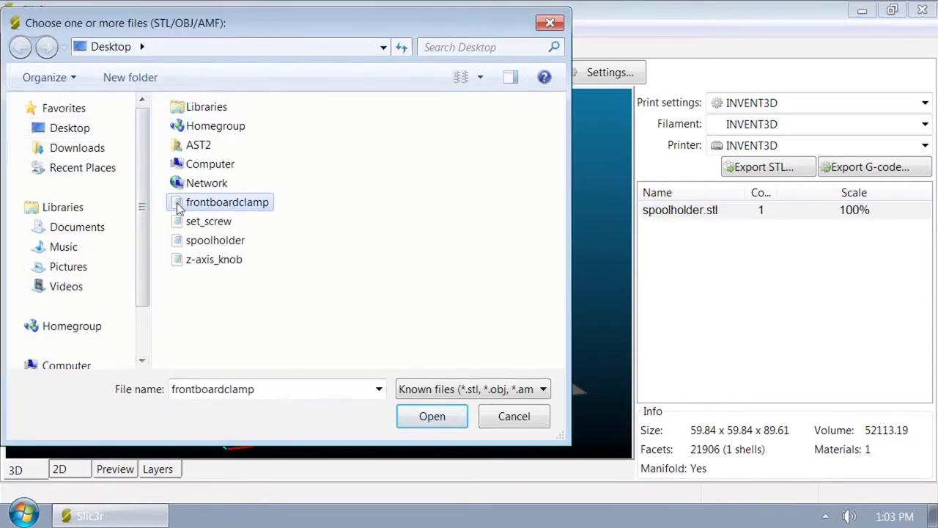
left_click(409, 422)
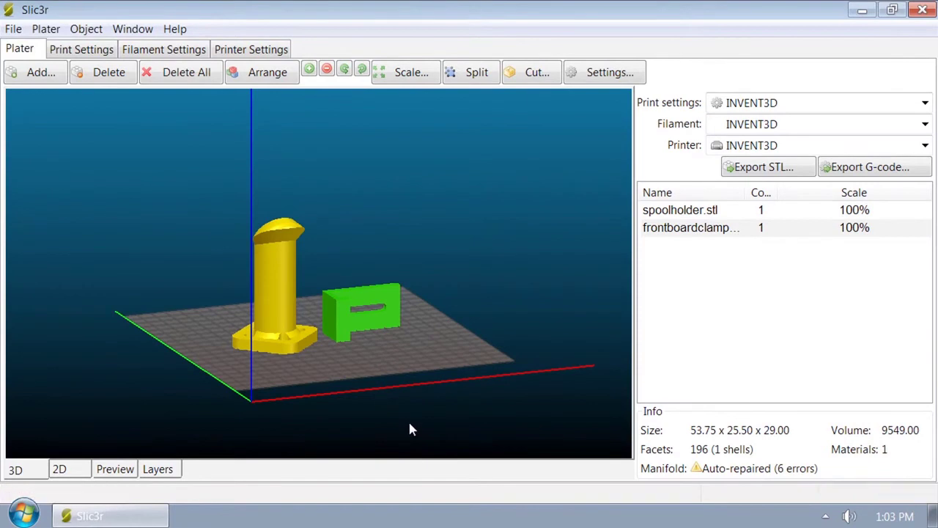
- Scale the frontboardclamp model to 200%
mouse_move(408, 419)
left_mouse_down()
mouse_move(343, 460)
mouse_move(341, 399)
mouse_move(410, 425)
left_mouse_up()
left_click(355, 320)
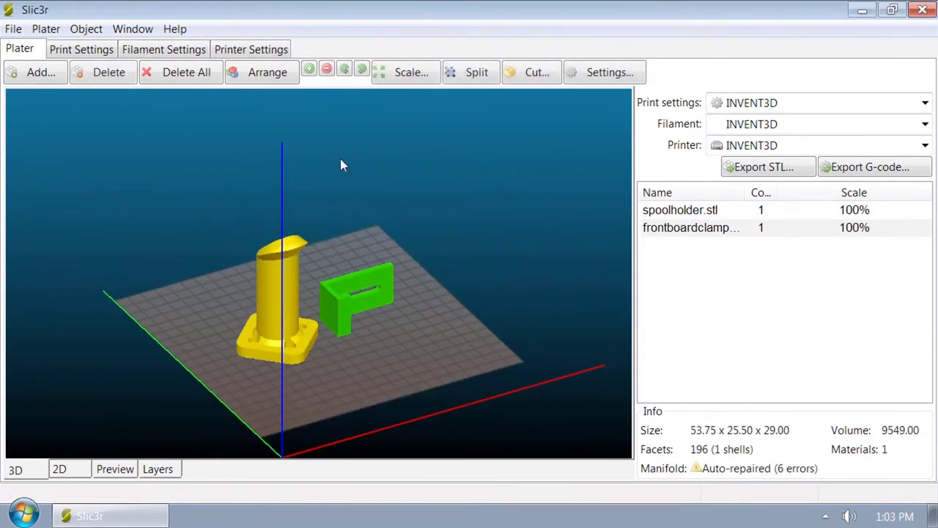
left_click(407, 72)
type("200")
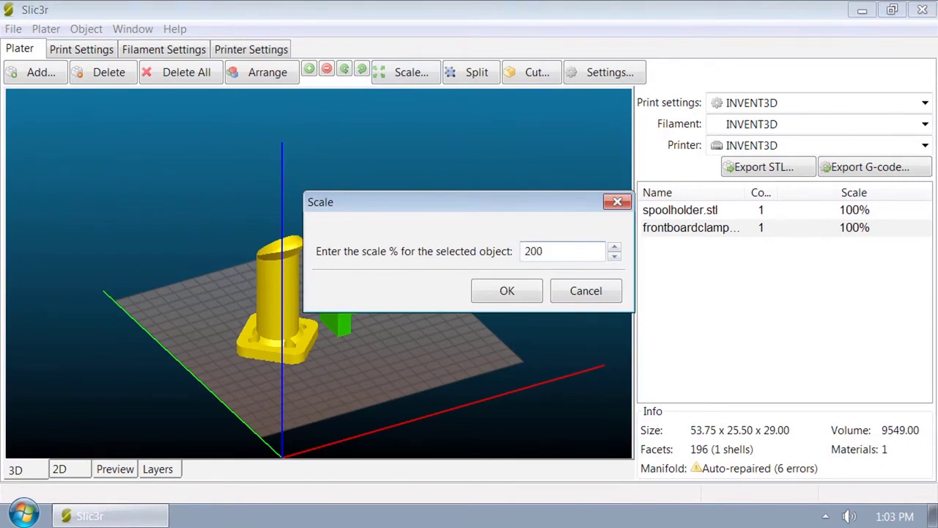
left_click(534, 298)
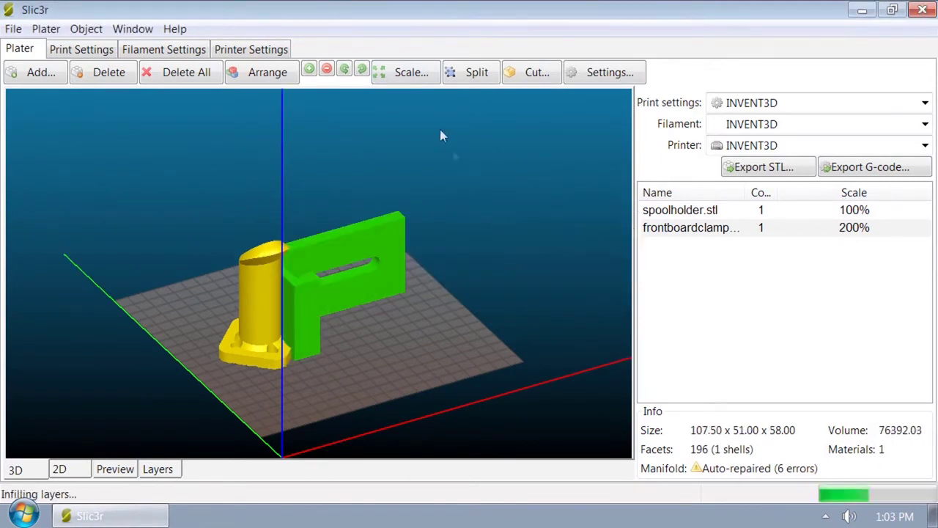
- Set the frontboardclamp model's scale back to 100%
left_click(432, 75)
type("100")
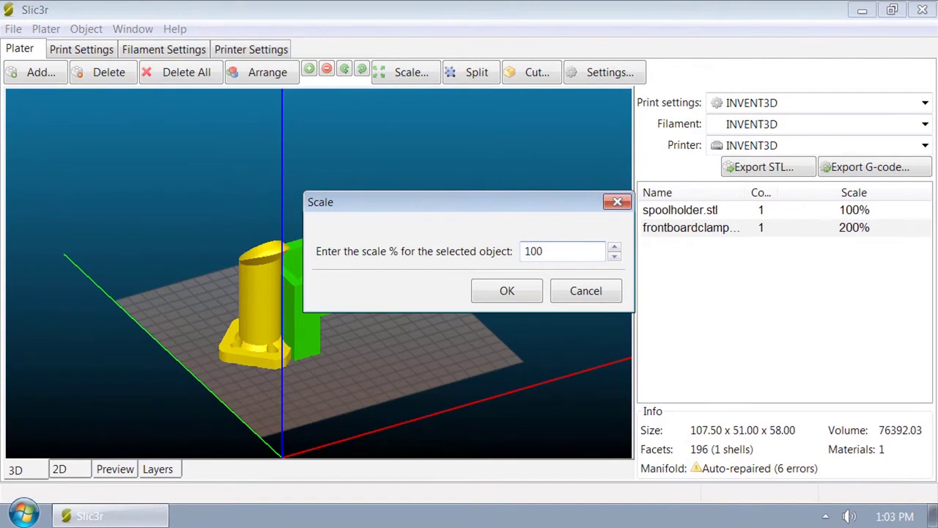
left_click(483, 294)
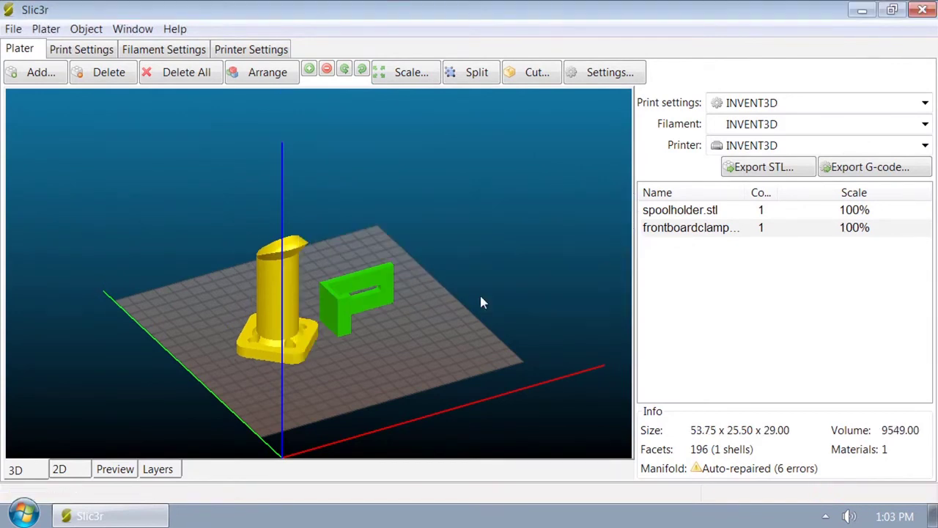
- Rotate the frontboardclamp model 45 degrees around the X axis
left_click(87, 29)
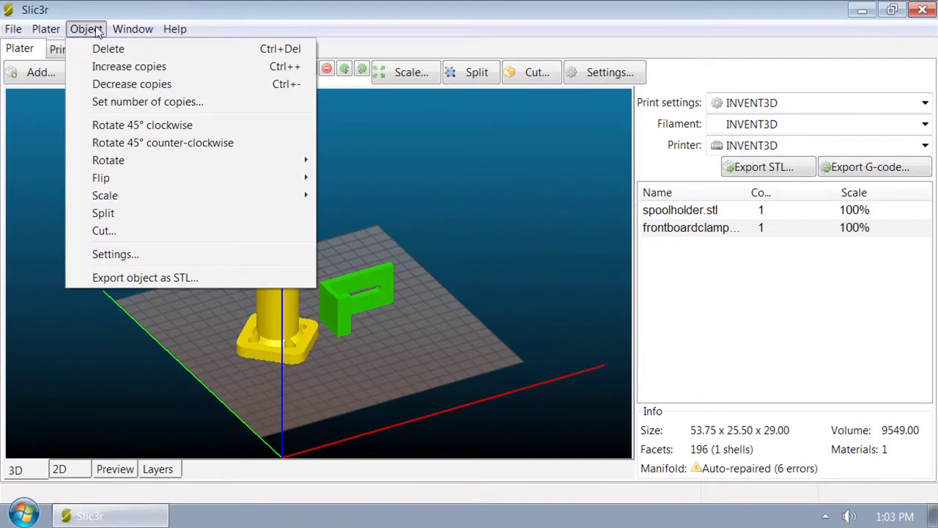
mouse_move(141, 161)
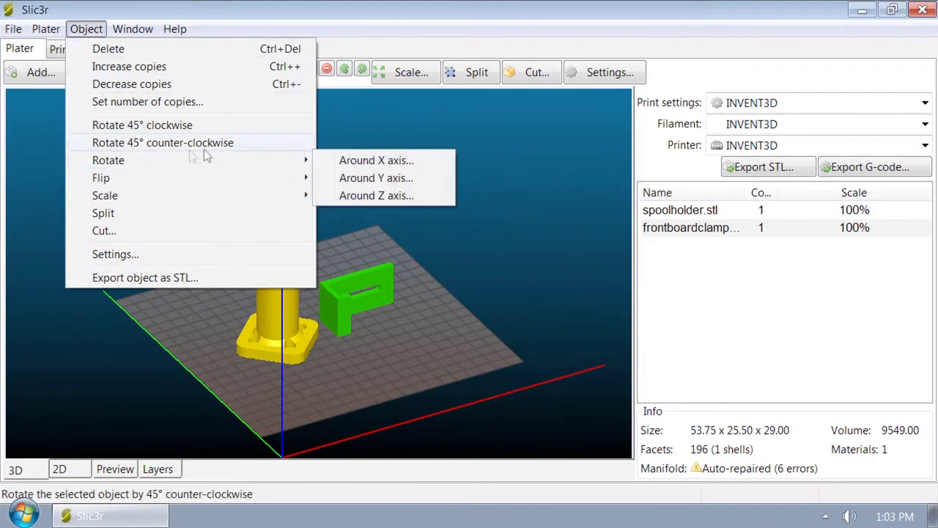
left_click(429, 160)
type("45")
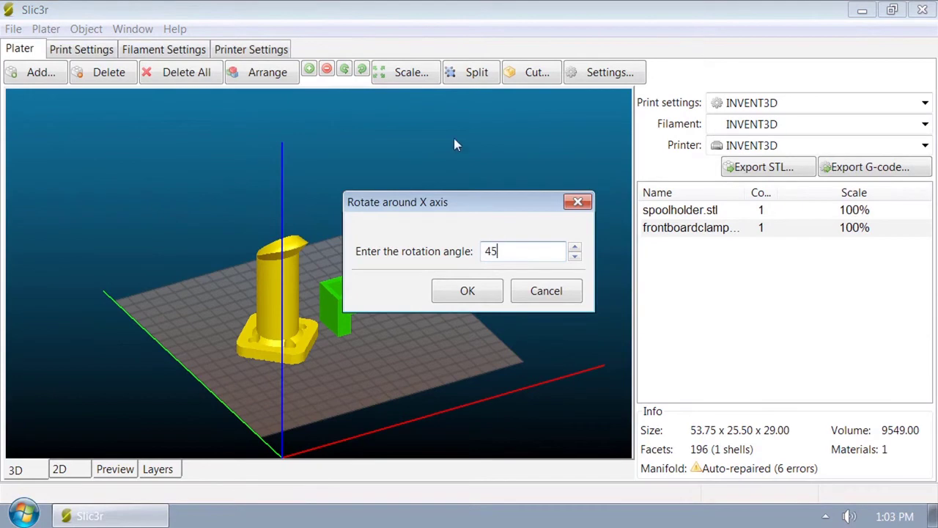
left_click(494, 292)
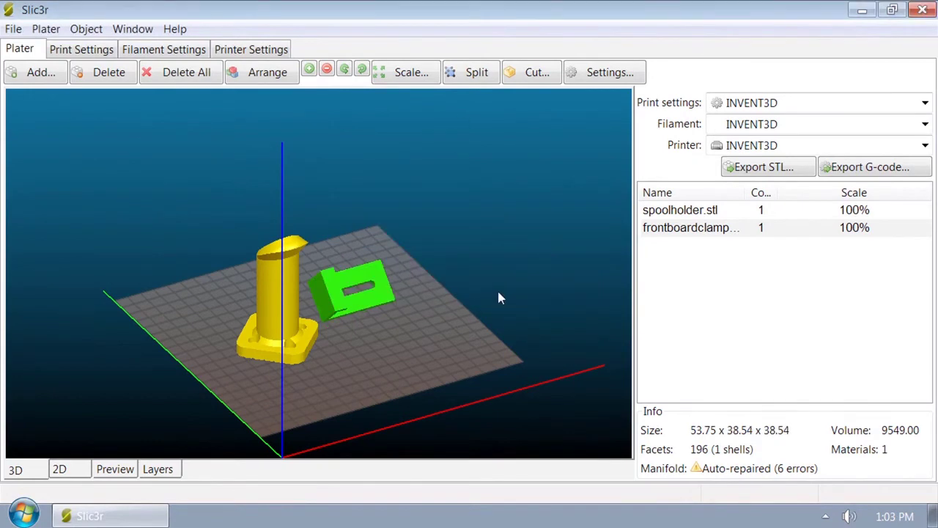
- Rotate the frontboardclamp model -45 degrees around the X axis
left_click_drag(497, 292, 482, 304)
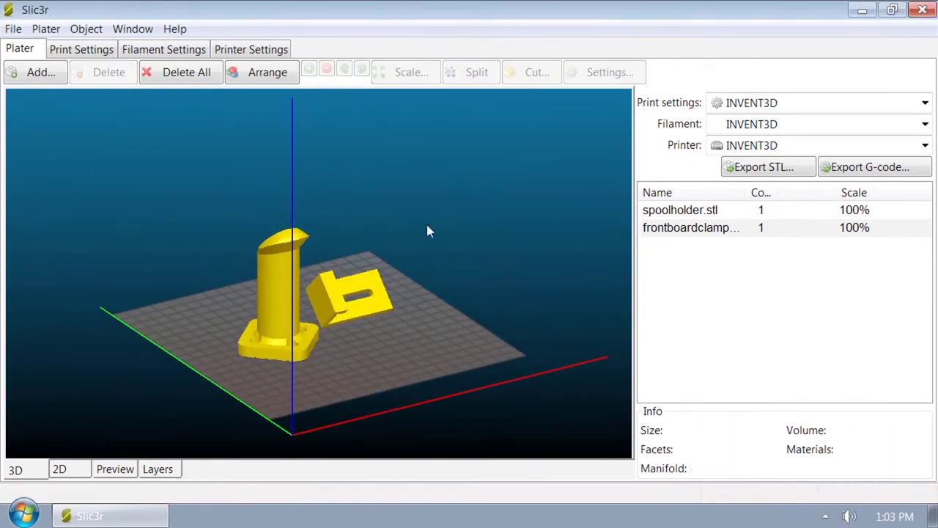
left_click(357, 286)
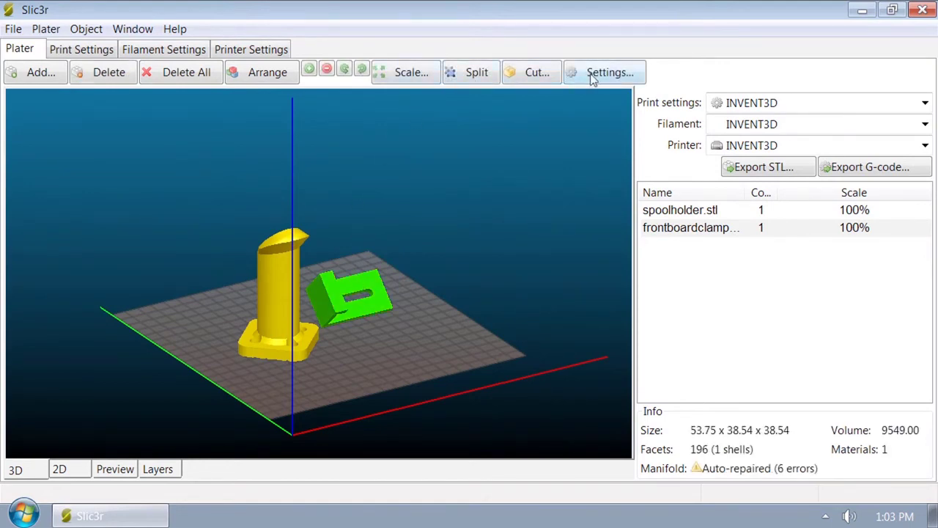
left_click(86, 28)
mouse_move(136, 165)
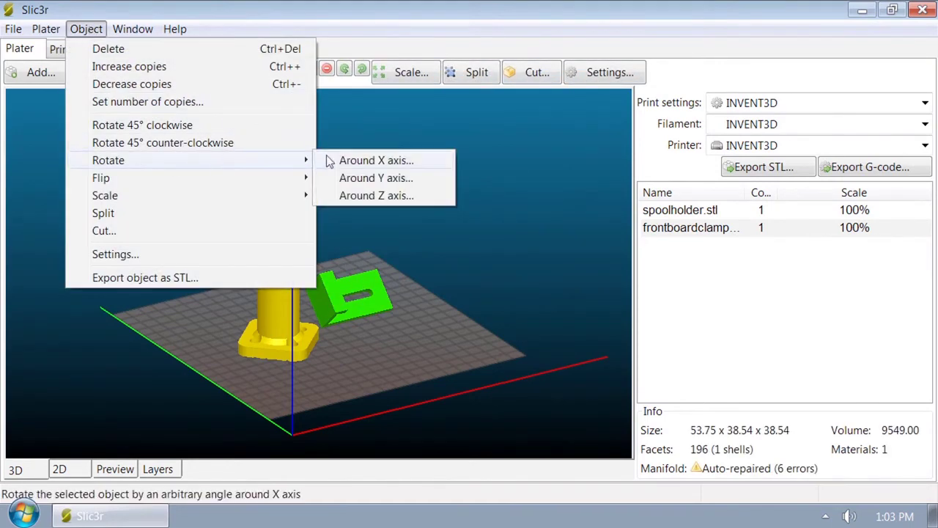
left_click(333, 160)
type("-45")
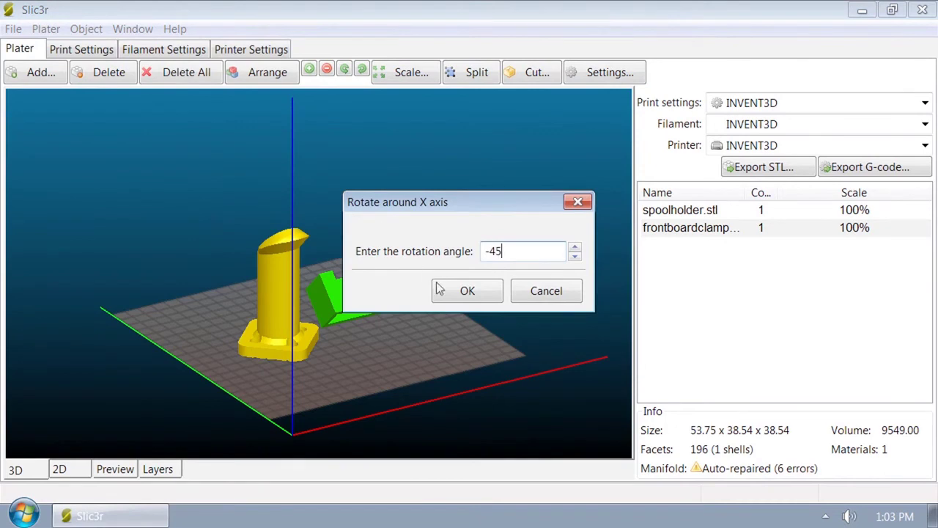
left_click(439, 289)
left_click(445, 285)
- Move the frontboardclamp farther back on the plate and the spoolholder slightly forward to space the two models apart
left_click_drag(463, 224, 435, 258)
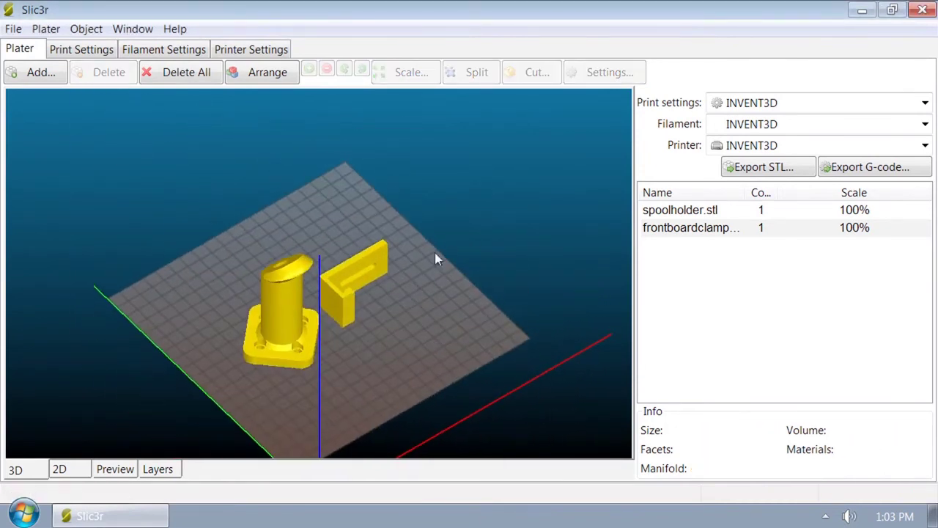
left_click(332, 294)
left_click_drag(335, 294, 314, 247)
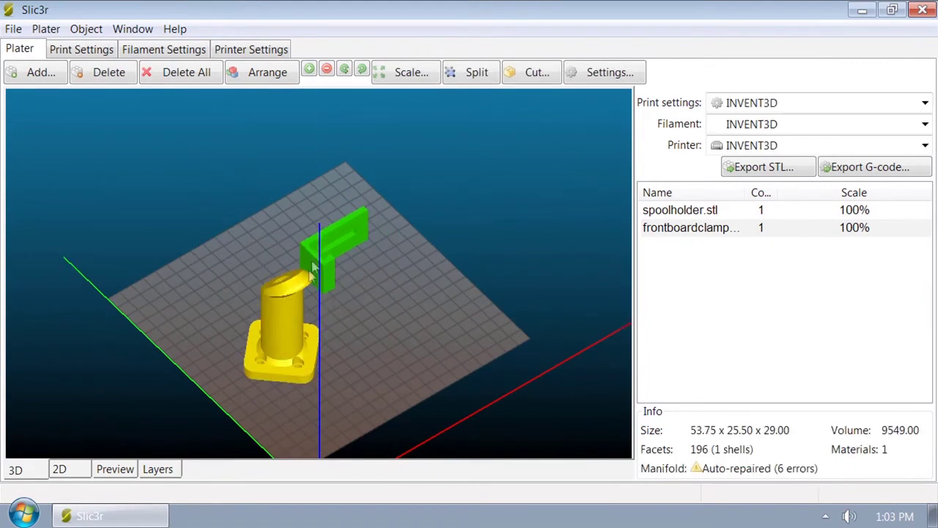
left_click(293, 309)
left_click_drag(293, 305, 297, 316)
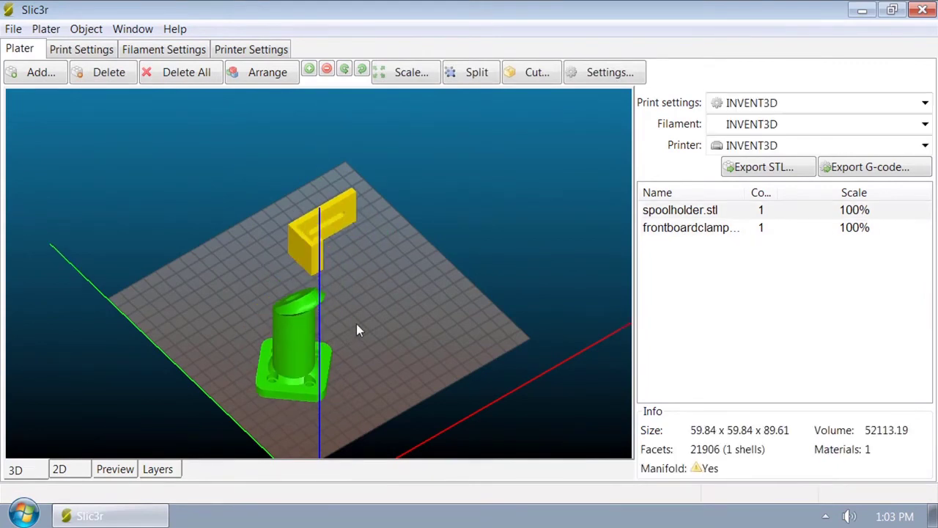
left_click_drag(357, 325, 315, 268)
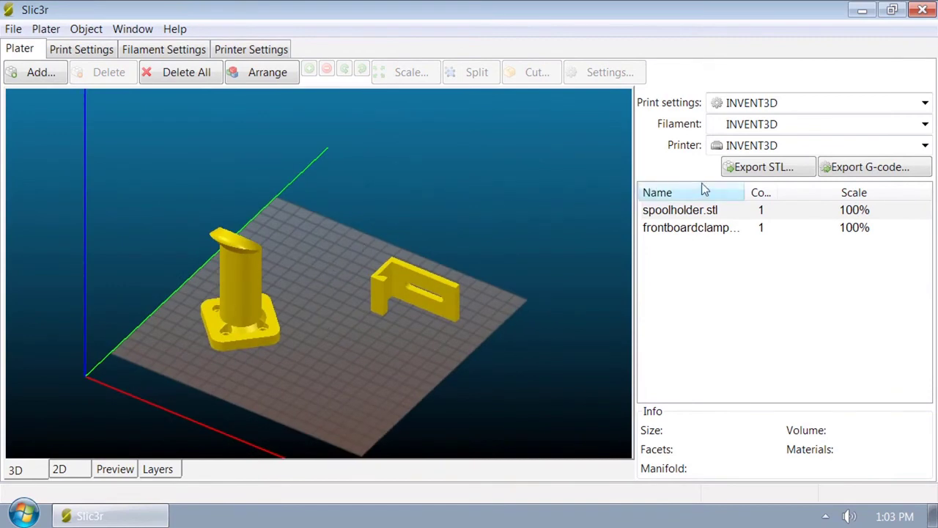
- Export the plate as a G-code file named parts to the Desktop
left_click(915, 166)
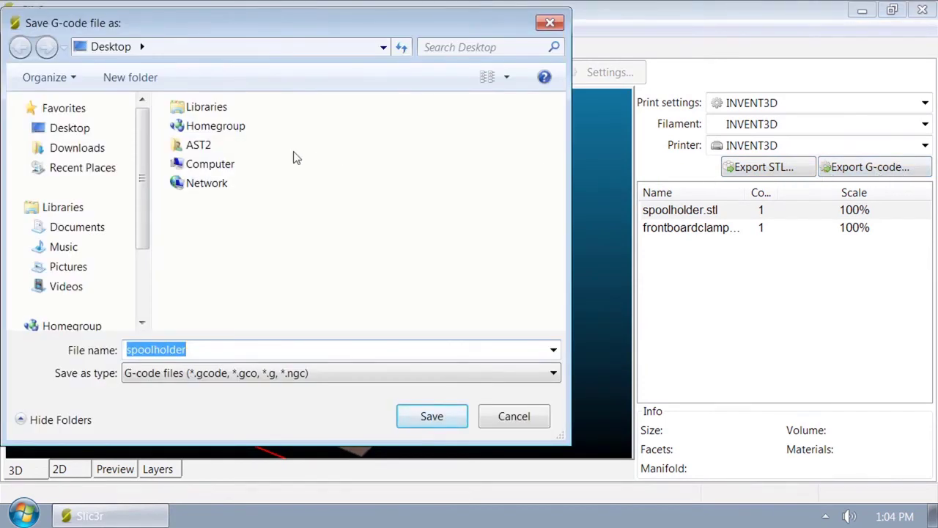
left_click(46, 132)
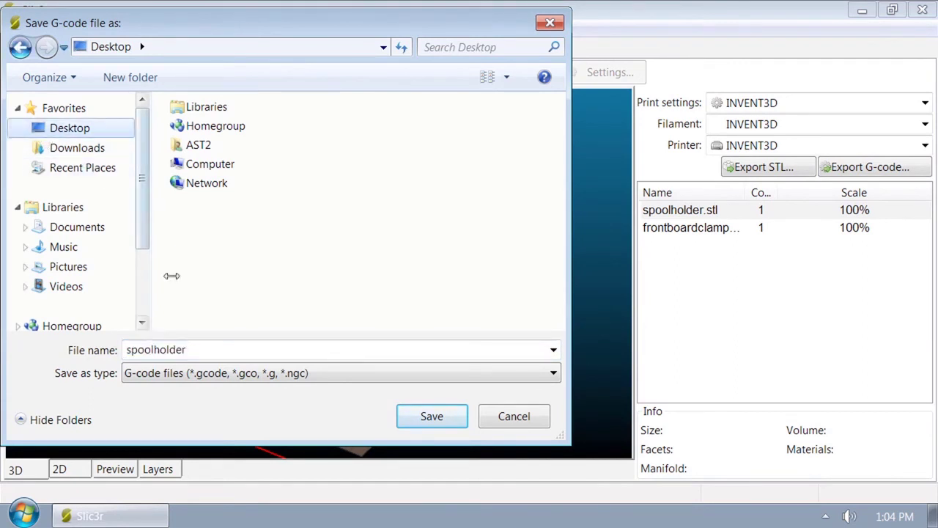
double_click(210, 349)
type("pa")
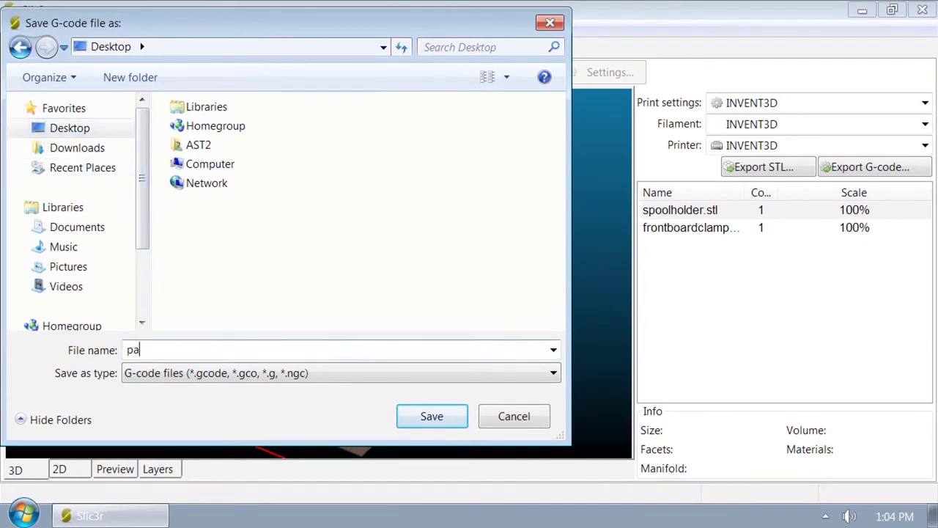
type("rts")
left_click(416, 419)
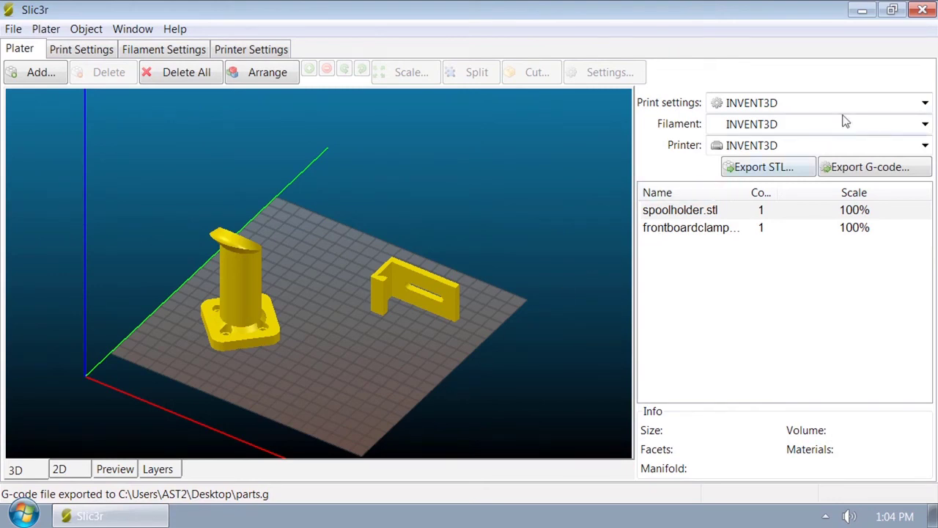
- Close Slic3r and select the exported parts.g file on the desktop
left_click(923, 10)
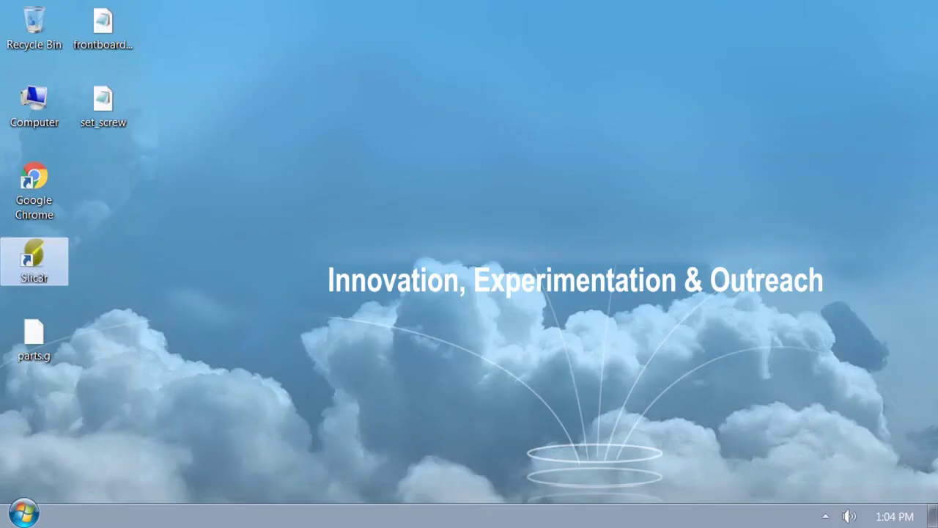
left_click(66, 338)
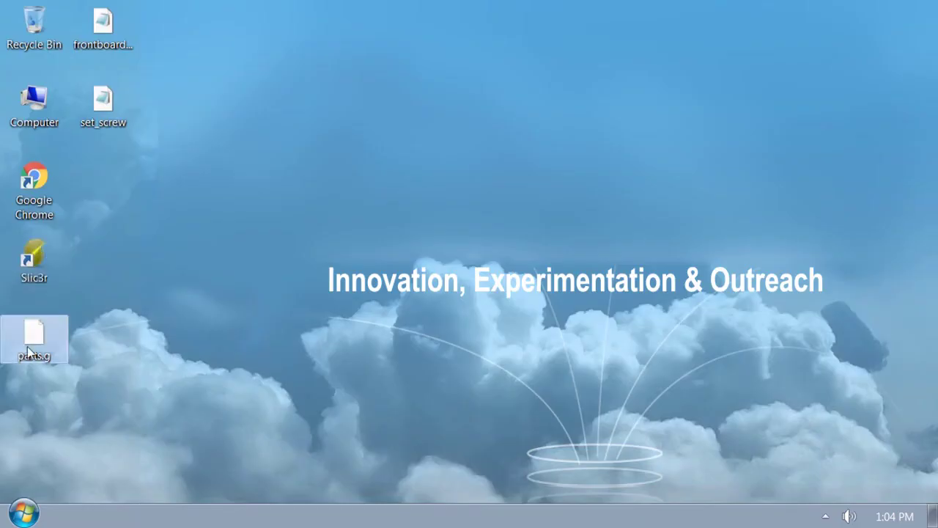